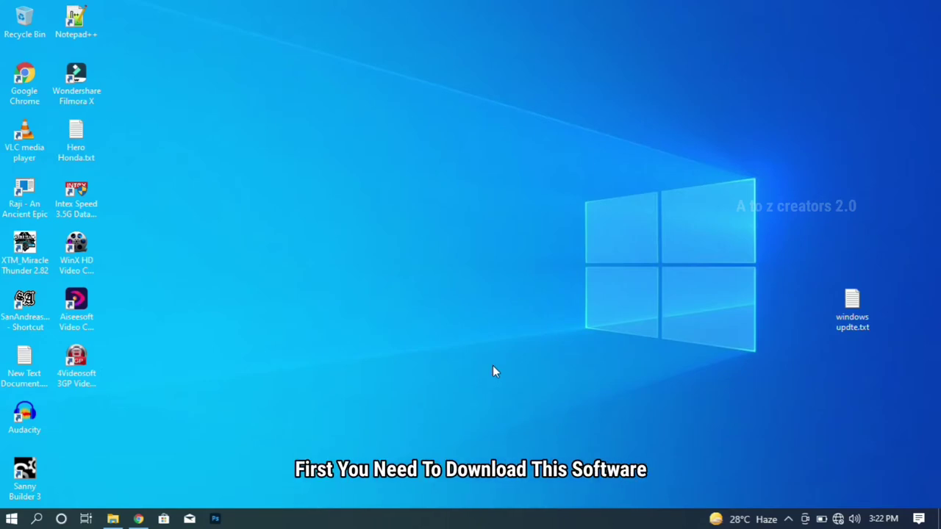
# Place the 4Videosoft 3GP Video Converter shortcut mid-desktop and launch the program from it
pyautogui.moveTo(75, 373); pyautogui.dragTo(306, 198)
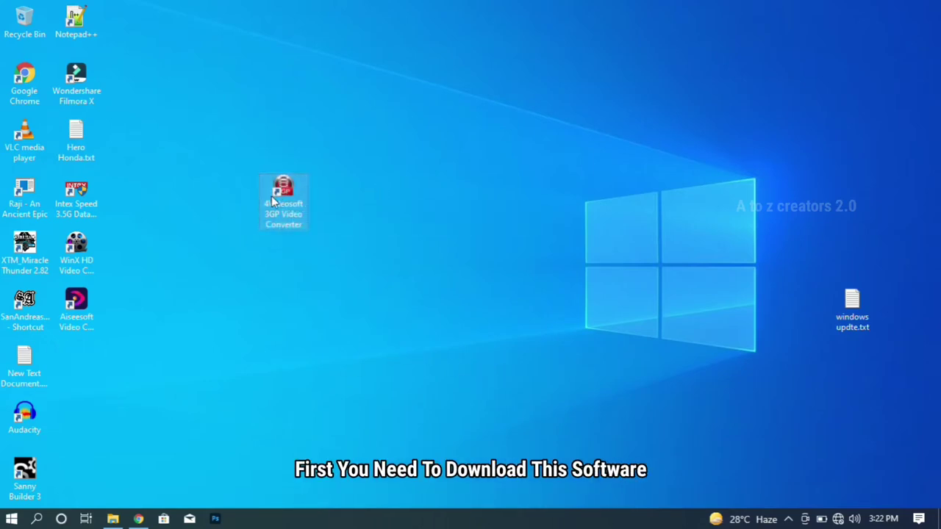
pyautogui.doubleClick(285, 191)
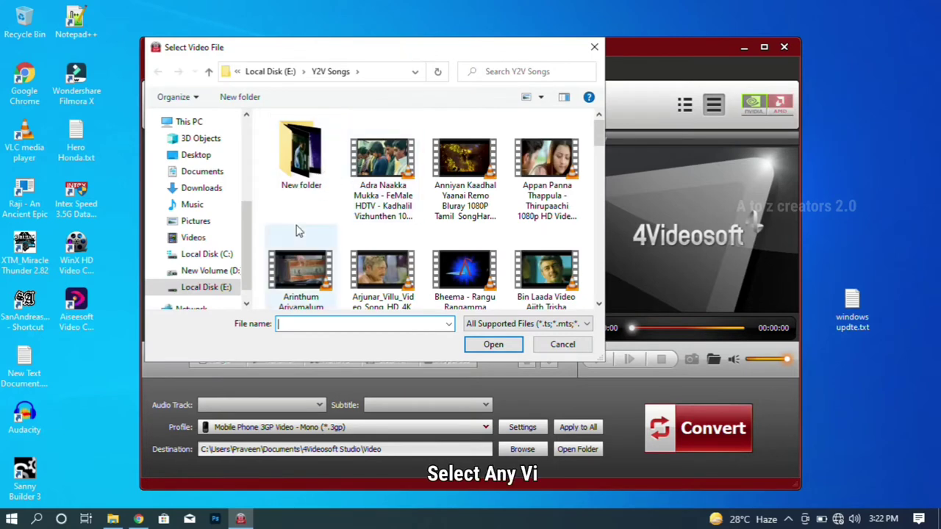
# Add the 49.4 MB Kutti_Puli_Kootam MP4 song from E:\Y2V Songs to the conversion list
pyautogui.scroll(-1, 248, 260)
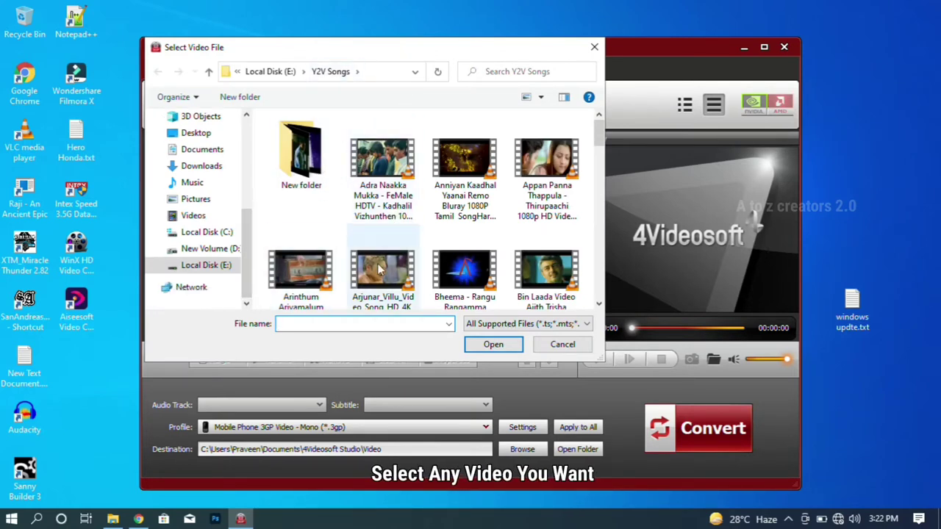
pyautogui.moveTo(601, 133); pyautogui.dragTo(601, 211)
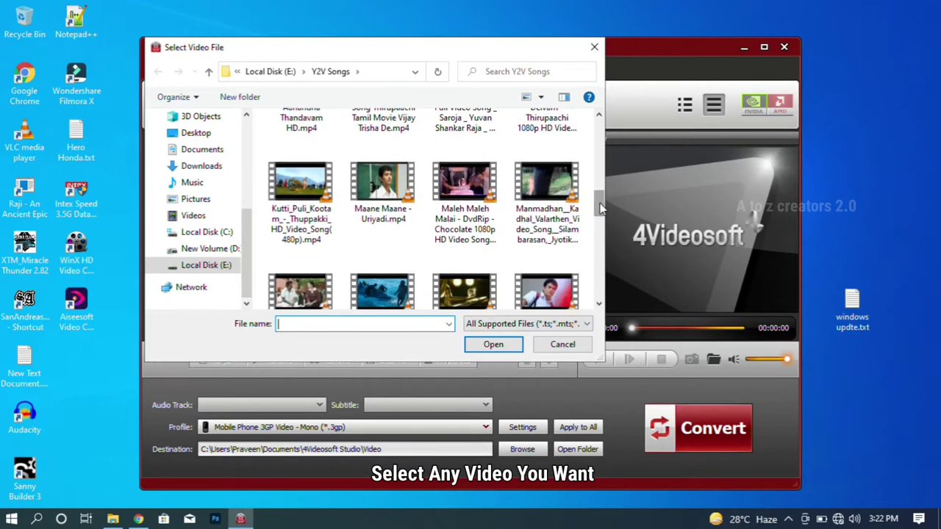
pyautogui.doubleClick(302, 220)
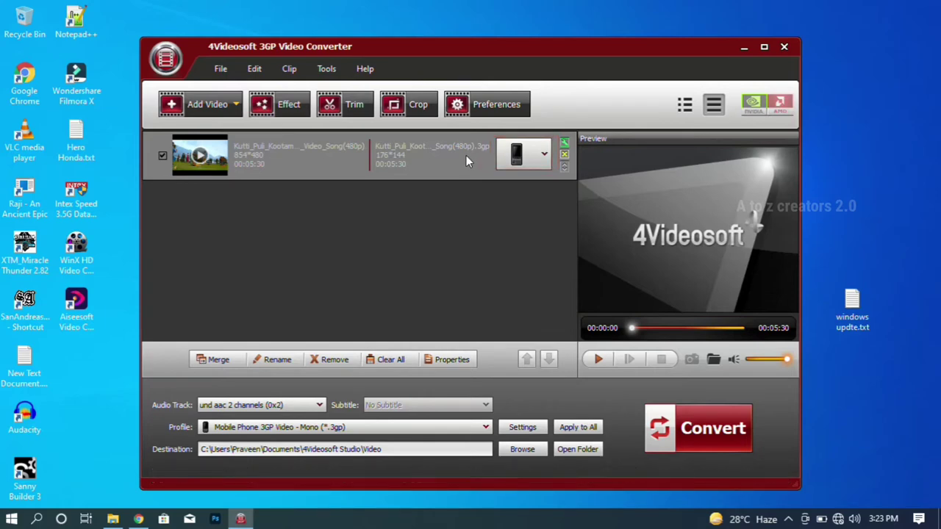
# Select the Kutti_Puli_Kootam video and check its profile list, keeping the Mono profile
pyautogui.click(525, 163)
pyautogui.click(525, 163)
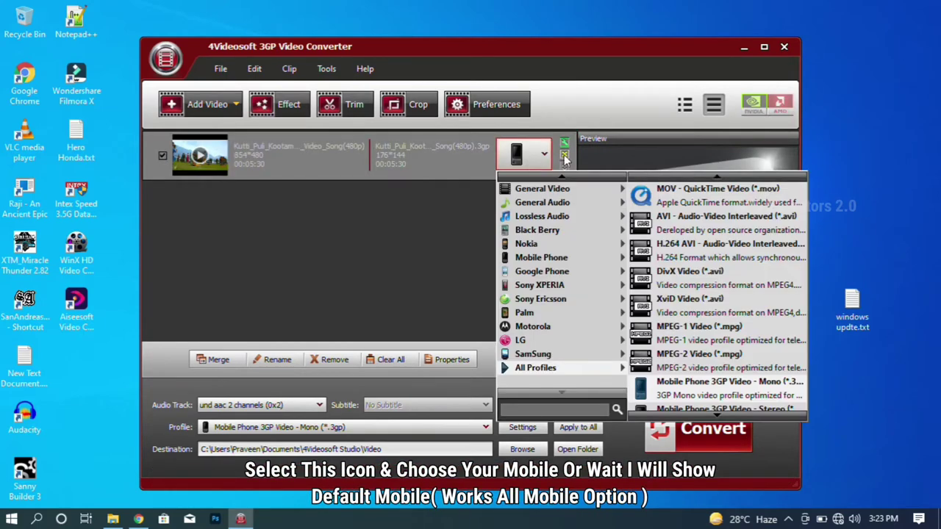
pyautogui.click(764, 387)
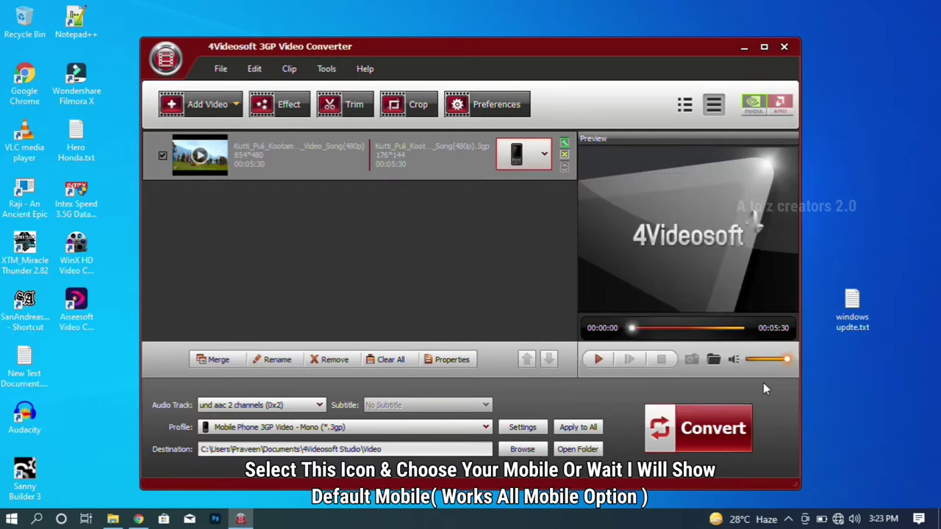
# Browse the General Video, All Profiles, SamSung, LG and Sony Ericsson profile categories
pyautogui.click(534, 163)
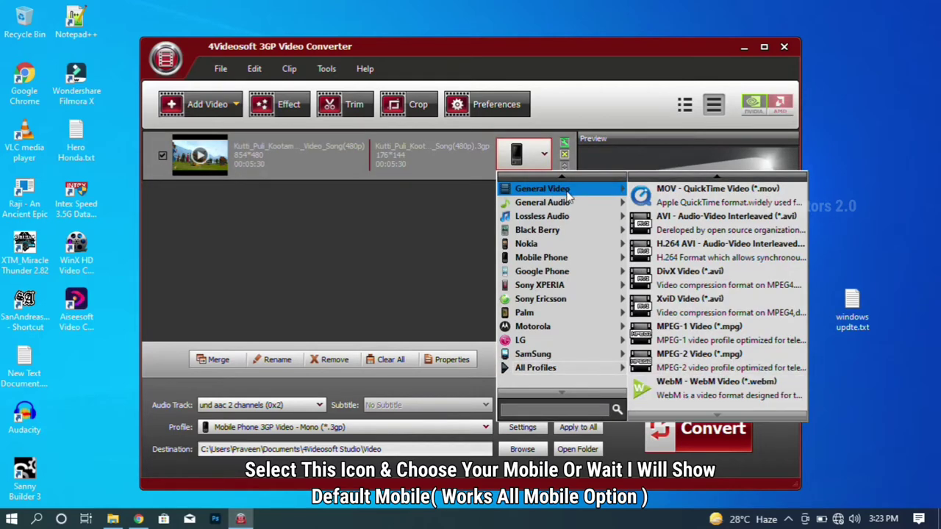
pyautogui.moveTo(580, 263)
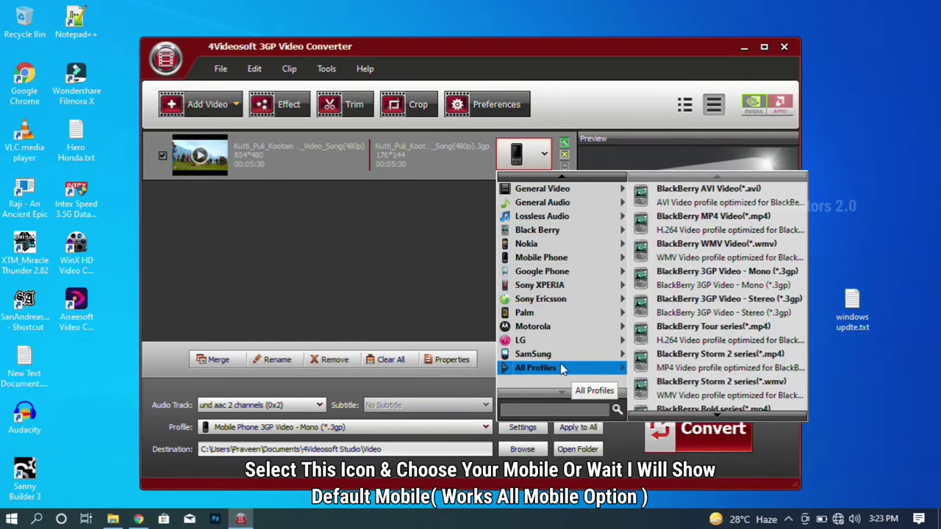
pyautogui.moveTo(561, 358)
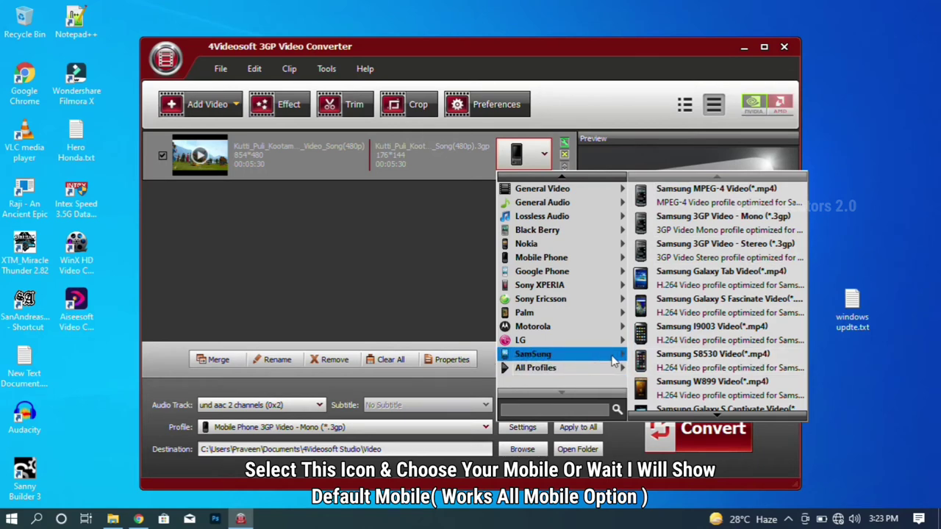
pyautogui.moveTo(581, 342)
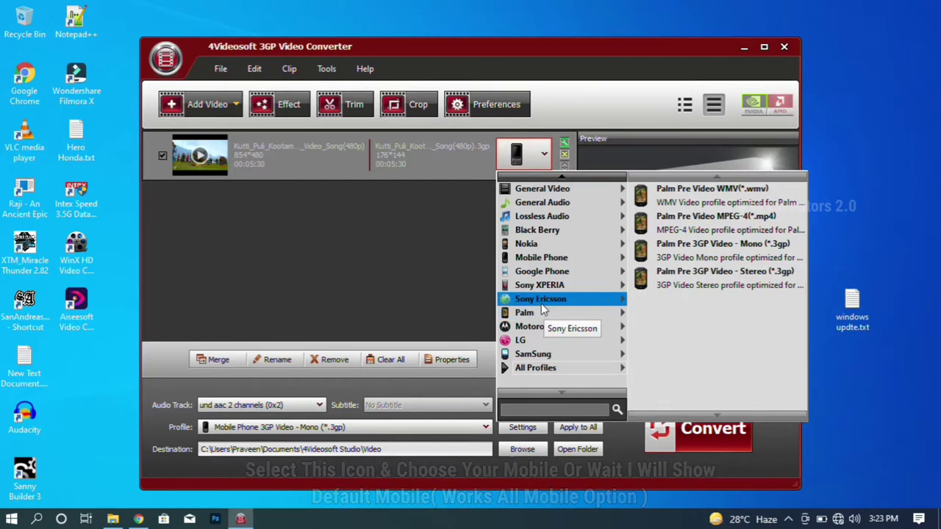
pyautogui.moveTo(541, 303)
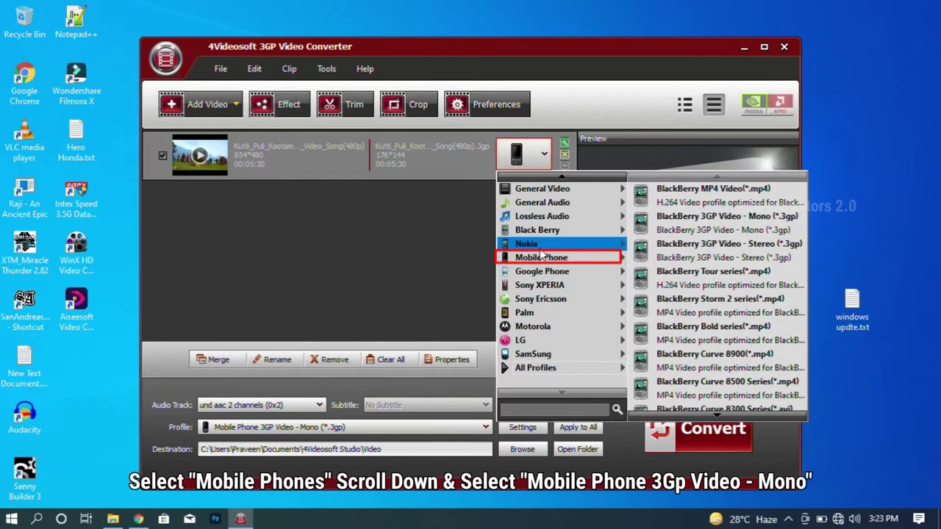
# Choose Mobile Phone > Mobile Phone 3GP Video - Mono (*.3gp) as the output profile
pyautogui.click(569, 263)
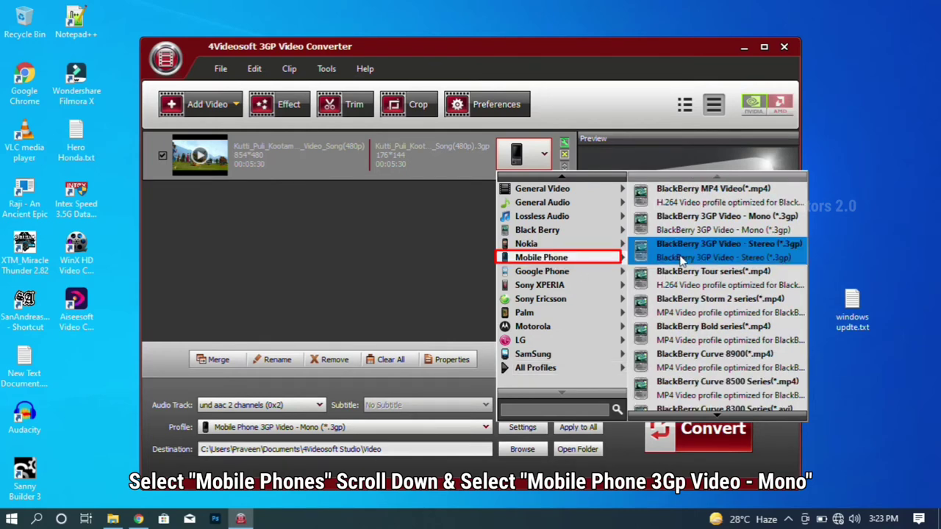
pyautogui.press('Down')
pyautogui.press('Down')
pyautogui.press('Down')
pyautogui.press('Down')
pyautogui.press('Down')
pyautogui.press('Down')
pyautogui.press('Down')
pyautogui.press('Down')
pyautogui.press('Down')
pyautogui.press('Down')
pyautogui.press('Down')
pyautogui.press('Down')
pyautogui.press('Down')
pyautogui.press('Down')
pyautogui.press('Down')
pyautogui.press('Down')
pyautogui.press('Down')
pyautogui.press('Down')
pyautogui.press('Down')
pyautogui.press('Down')
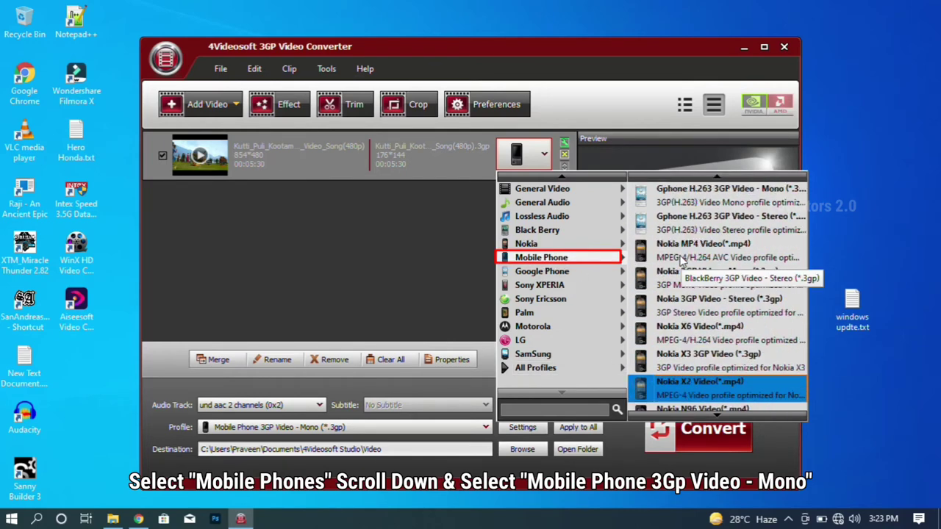
pyautogui.press('Down')
pyautogui.press('Down')
pyautogui.press('Down')
pyautogui.press('Down')
pyautogui.press('Down')
pyautogui.press('Down')
pyautogui.press('Down')
pyautogui.press('Down')
pyautogui.press('Down')
pyautogui.press('Down')
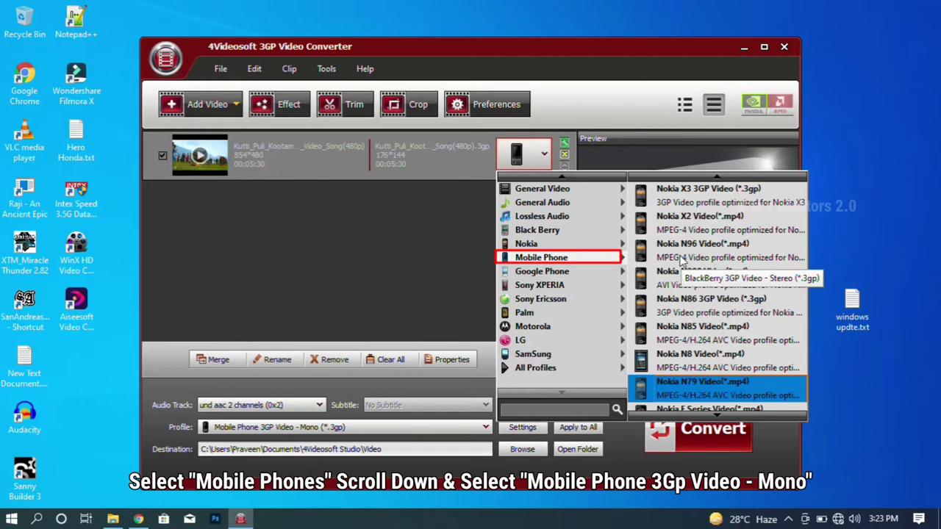
pyautogui.press('Down')
pyautogui.press('Down')
pyautogui.press('Down')
pyautogui.press('Down')
pyautogui.press('Down')
pyautogui.press('Down')
pyautogui.press('Down')
pyautogui.press('Down')
pyautogui.press('Down')
pyautogui.press('Down')
pyautogui.press('Down')
pyautogui.press('Down')
pyautogui.press('Down')
pyautogui.press('Down')
pyautogui.press('Down')
pyautogui.press('Down')
pyautogui.press('Down')
pyautogui.press('Down')
pyautogui.press('Down')
pyautogui.press('Down')
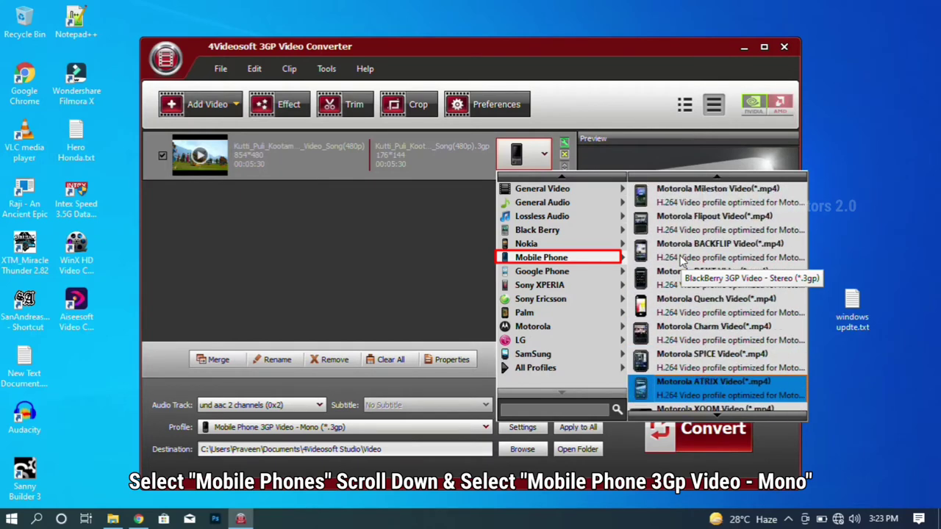
pyautogui.press('Down')
pyautogui.press('Down')
pyautogui.press('Down')
pyautogui.press('Down')
pyautogui.press('Down')
pyautogui.press('Down')
pyautogui.press('Down')
pyautogui.press('Down')
pyautogui.press('Down')
pyautogui.press('Up')
pyautogui.press('Up')
pyautogui.press('Up')
pyautogui.press('Up')
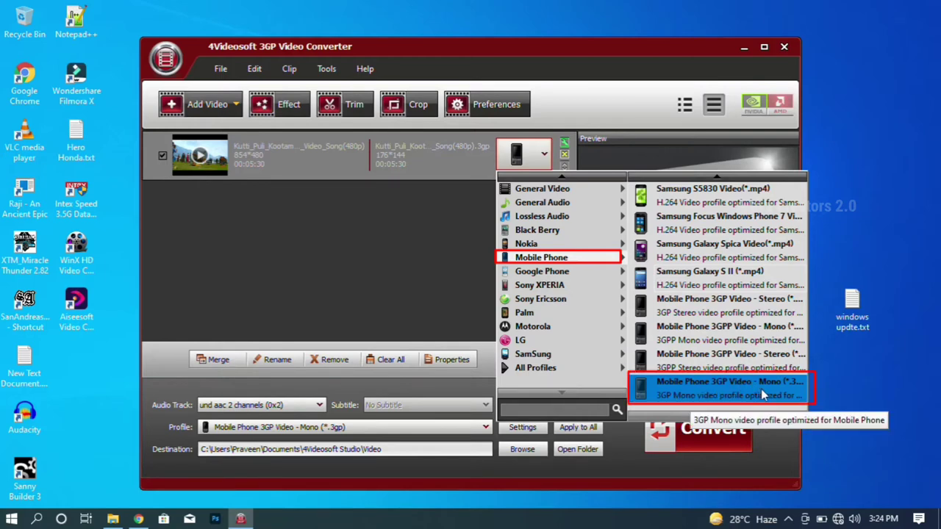
pyautogui.click(443, 246)
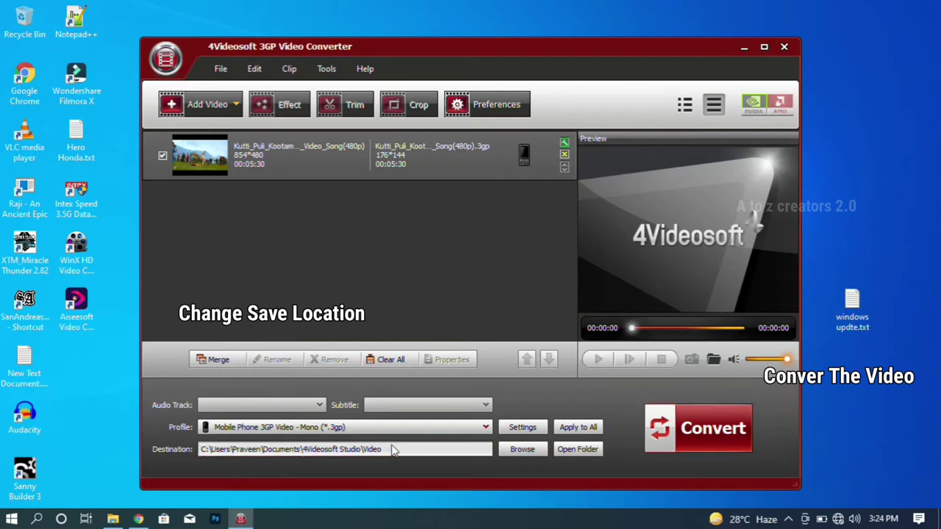
# Convert the Kutti_Puli_Kootam video to 3GP, waiting until it reaches 100%
pyautogui.click(684, 440)
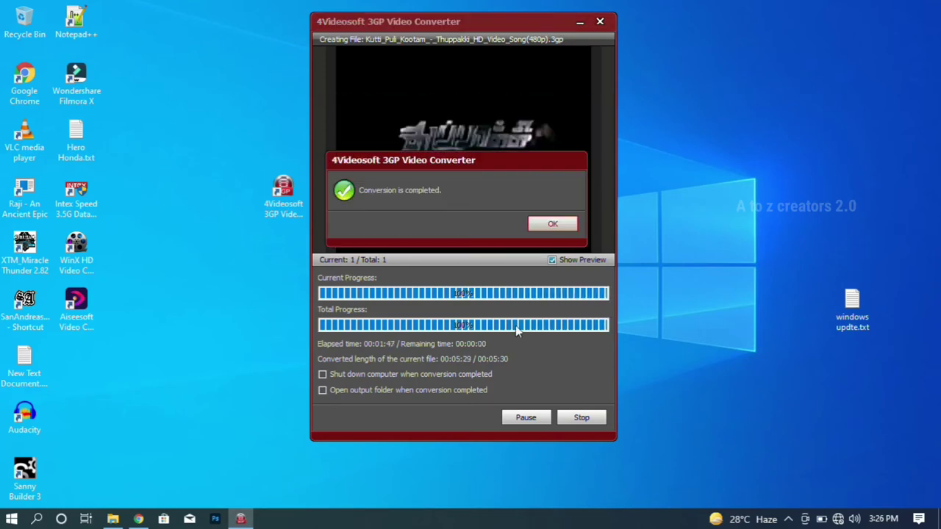
# Dismiss the Conversion is completed notice, open and close the Recycle Bin, then return to the output folder window
pyautogui.click(531, 225)
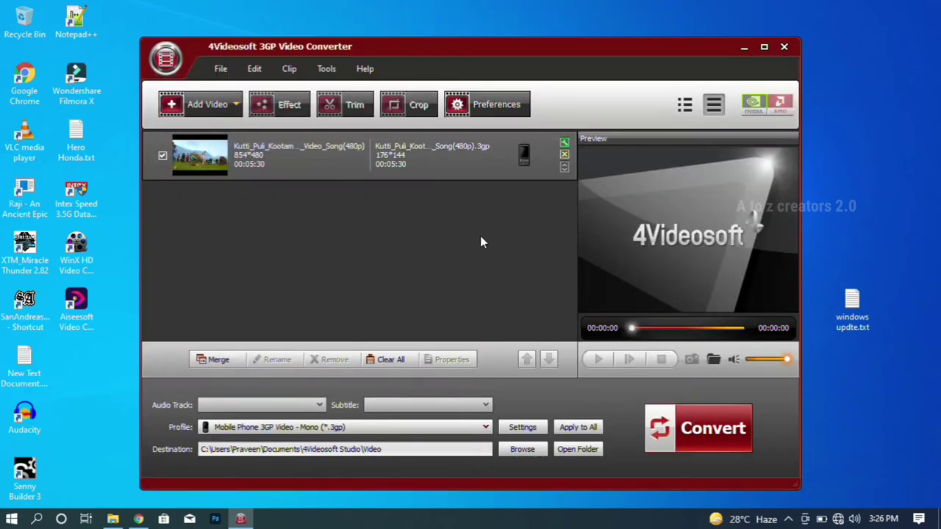
pyautogui.click(27, 29)
pyautogui.doubleClick(27, 29)
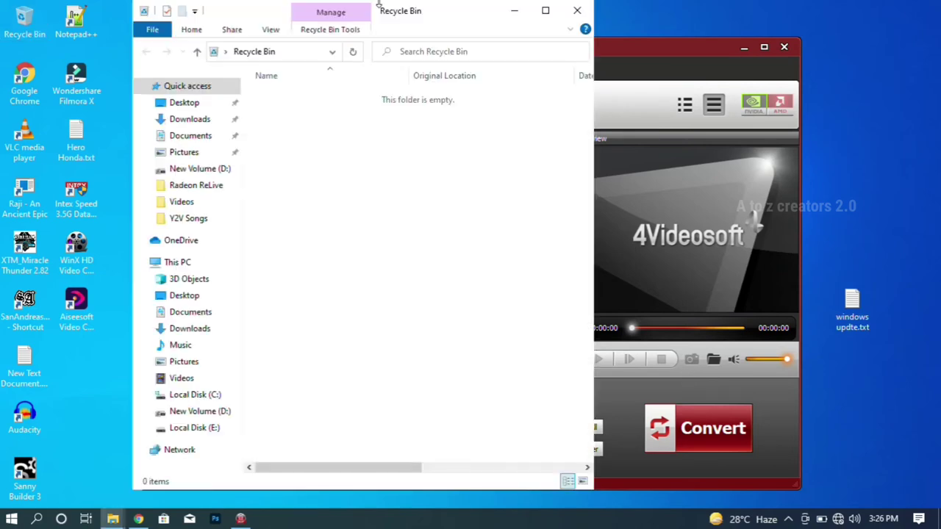
pyautogui.click(577, 10)
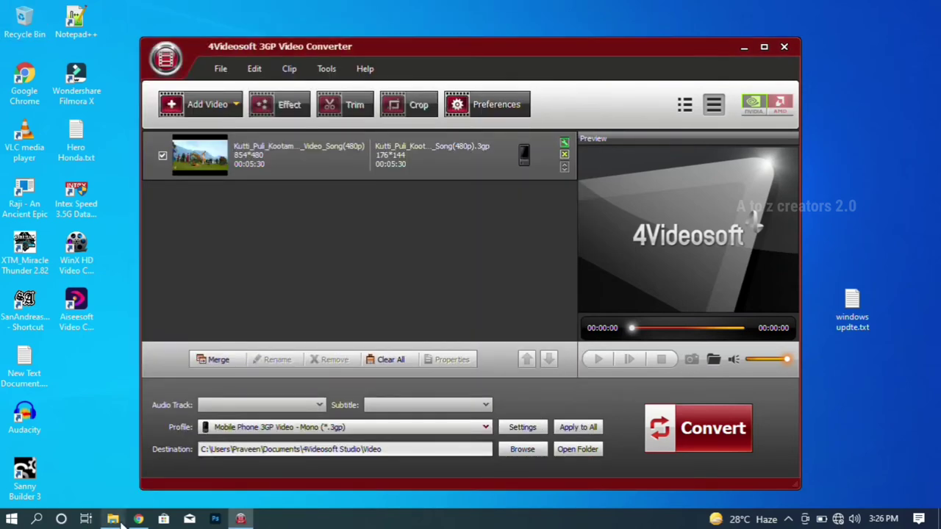
pyautogui.click(112, 519)
# Copy Kutti_Puli_Kootam_-_Thuppakki_HD_Video_Song(480p).3gp from the Video folder onto USB Drive (F:)
pyautogui.click(177, 147)
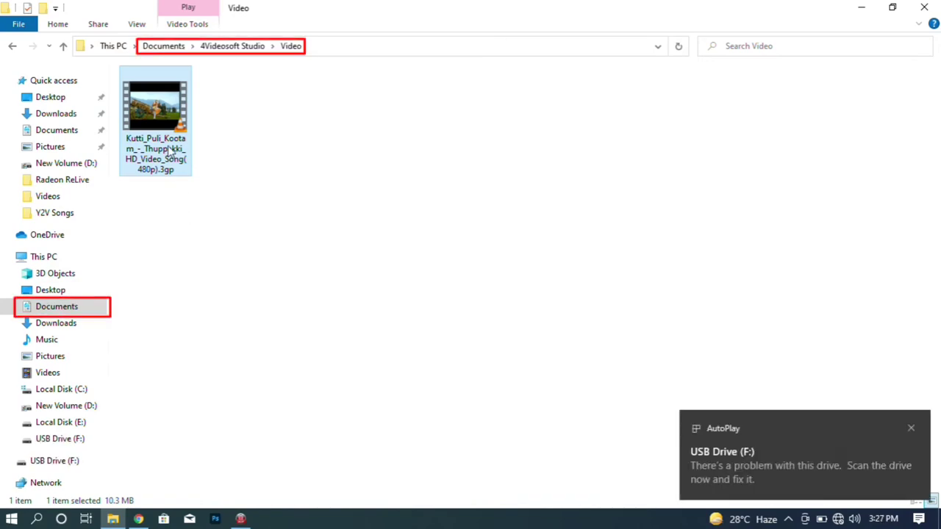
pyautogui.moveTo(160, 124); pyautogui.dragTo(75, 443)
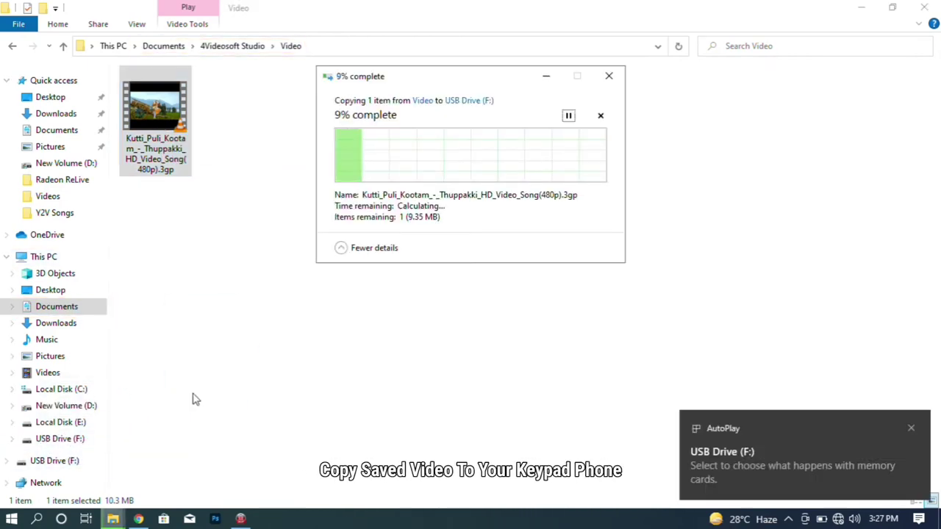